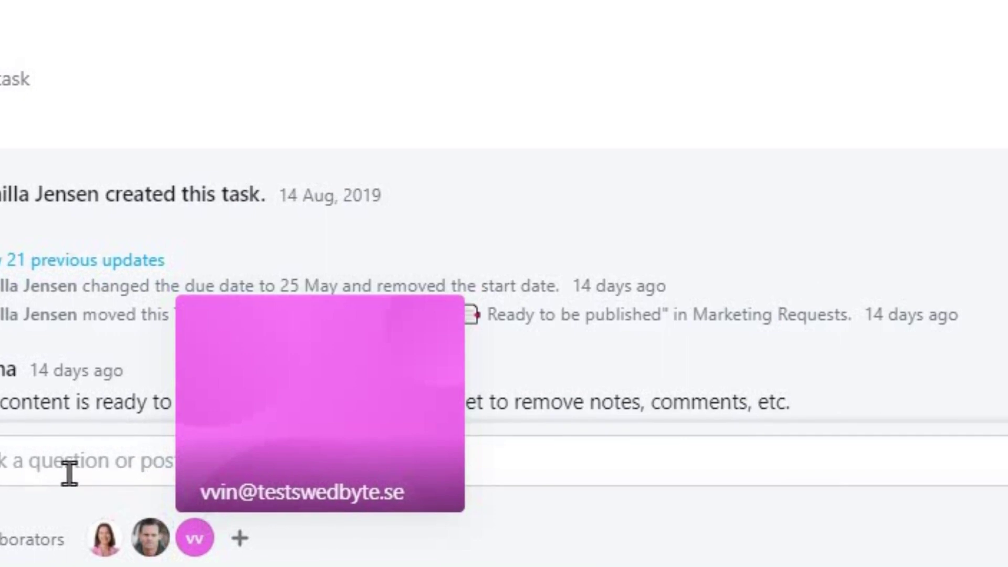
Draft a task comment asking who the unfamiliar assignee is, then enter your full name in the profile.
click(68, 466)
text(Who is the assignee?)
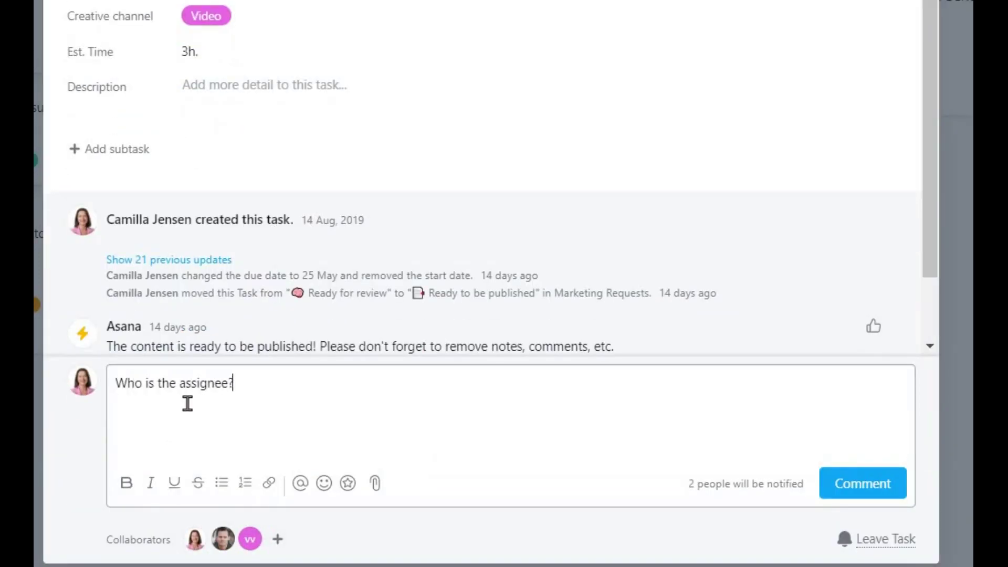
text( I don't know this person)
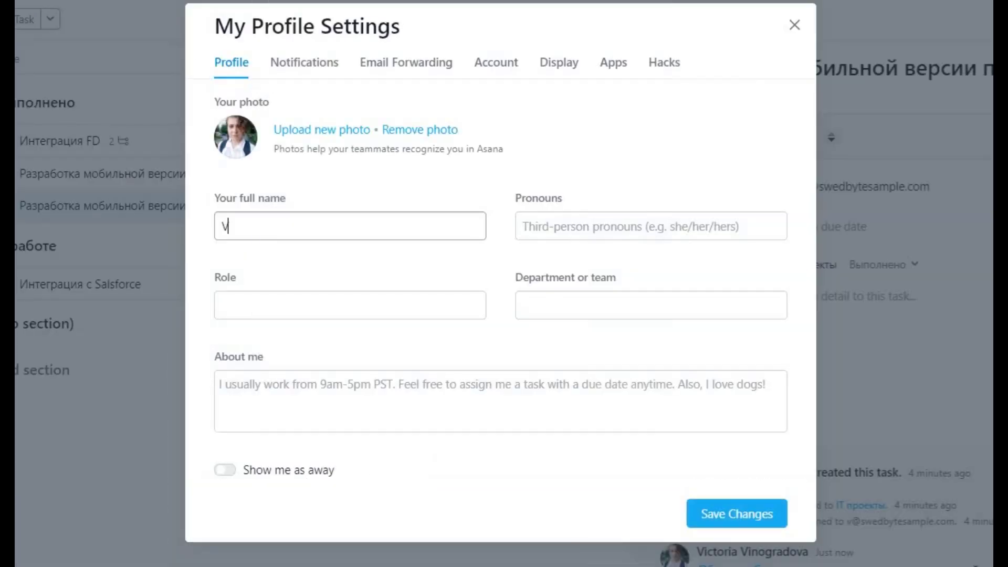
text(ictoria Vinogradova)
Set the profile role to Pre-Sales and team to Swedbyte Asana Team, and write a work-from-home About me note.
click(297, 315)
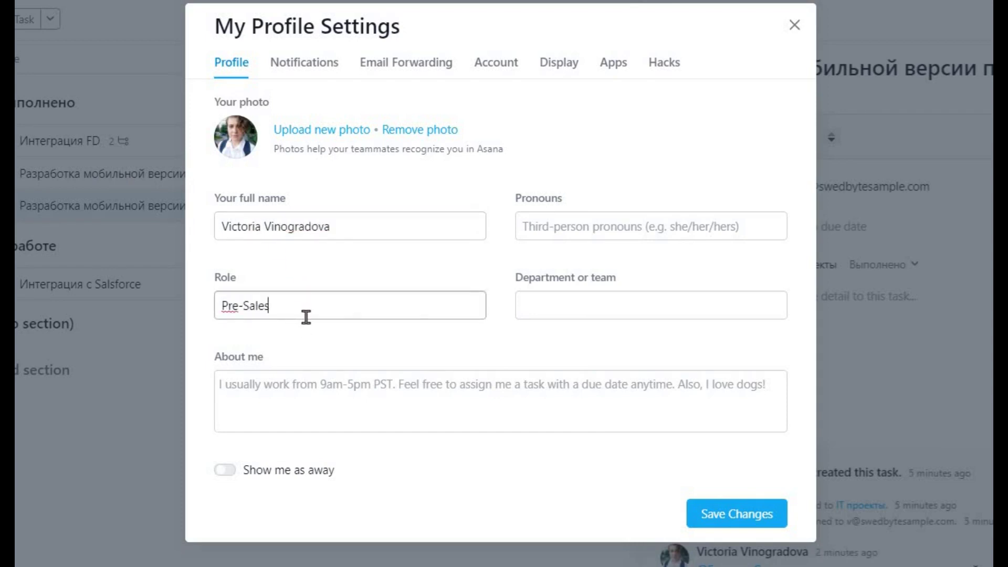
click(525, 313)
text(Swedbyte Asana Team)
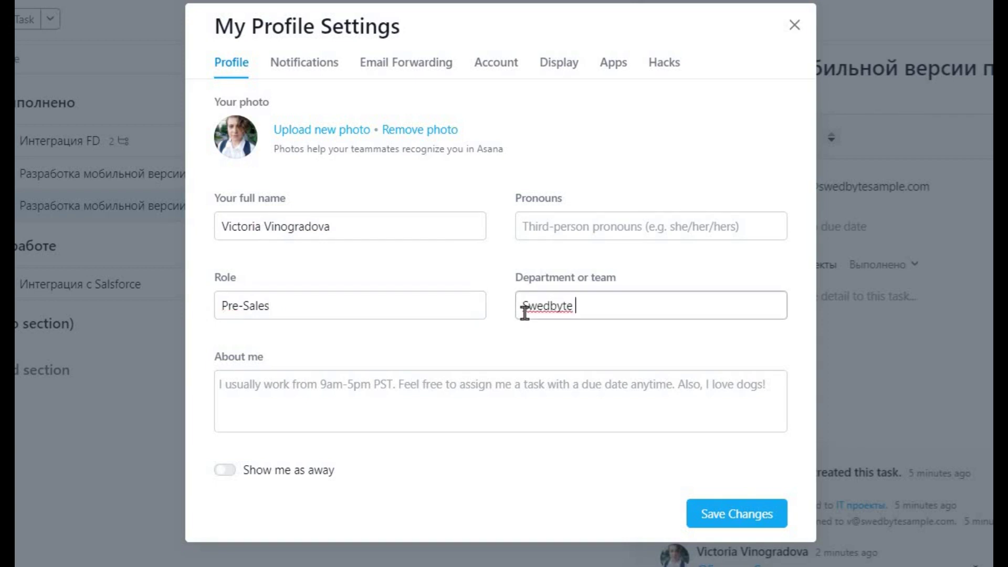
click(521, 369)
text(Hi! I work from home atm, but you can always )
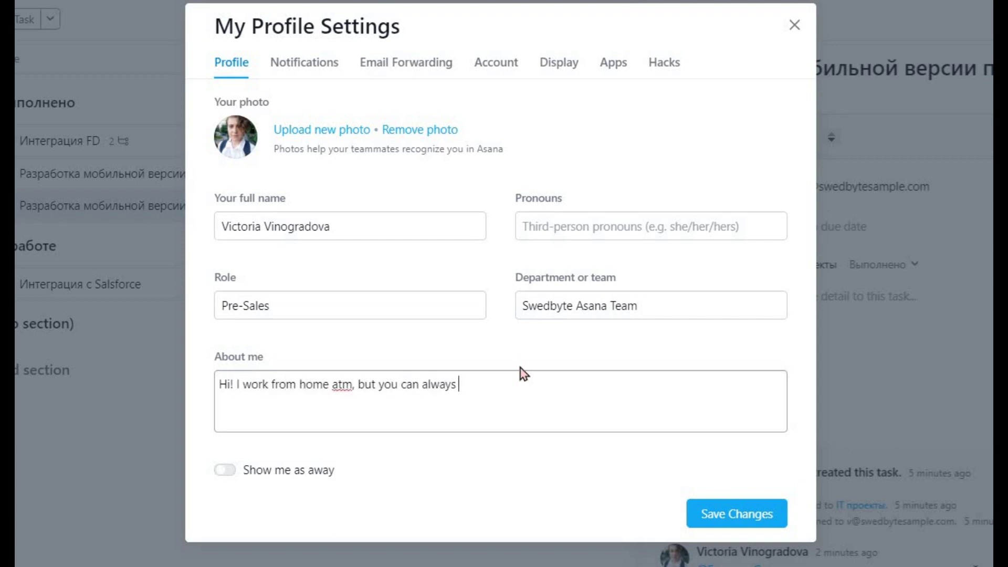
text(tag me in)
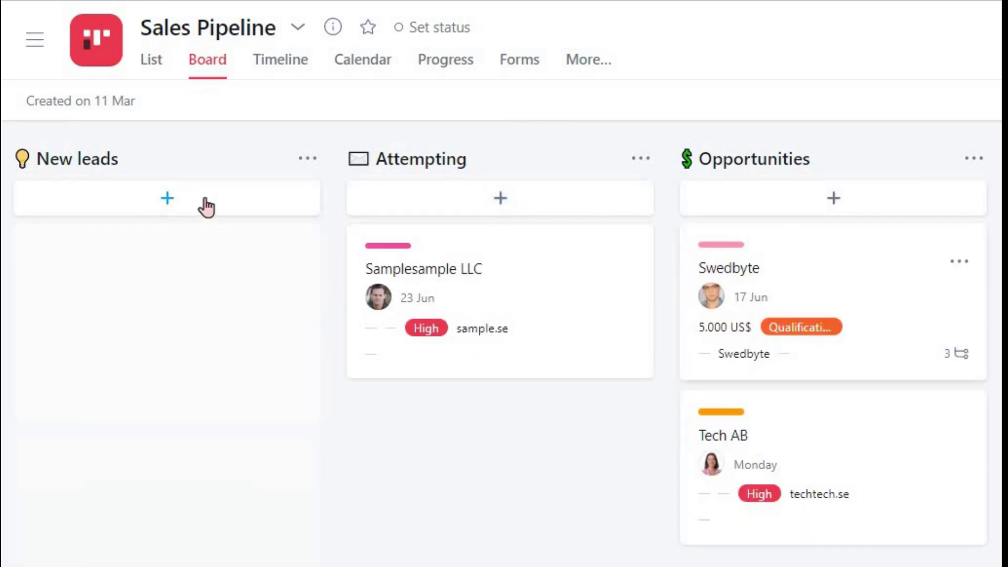
Add a Sample Inc card to the New leads column of the Sales Pipeline board.
click(206, 207)
text(Sam)
click(158, 333)
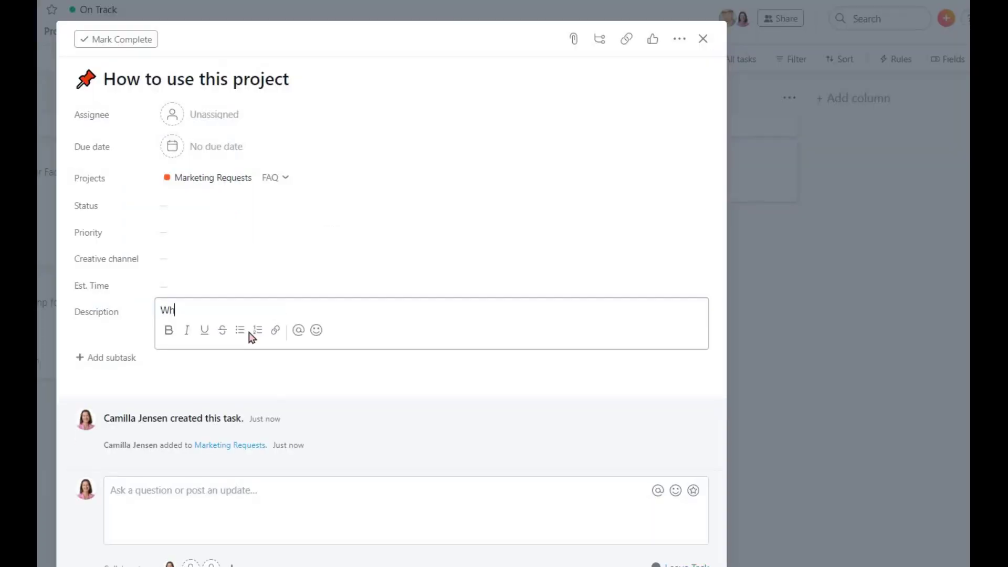
Describe the How to use this project task and link it in the project description 'for more info!'.
text(uest.....)
click(705, 40)
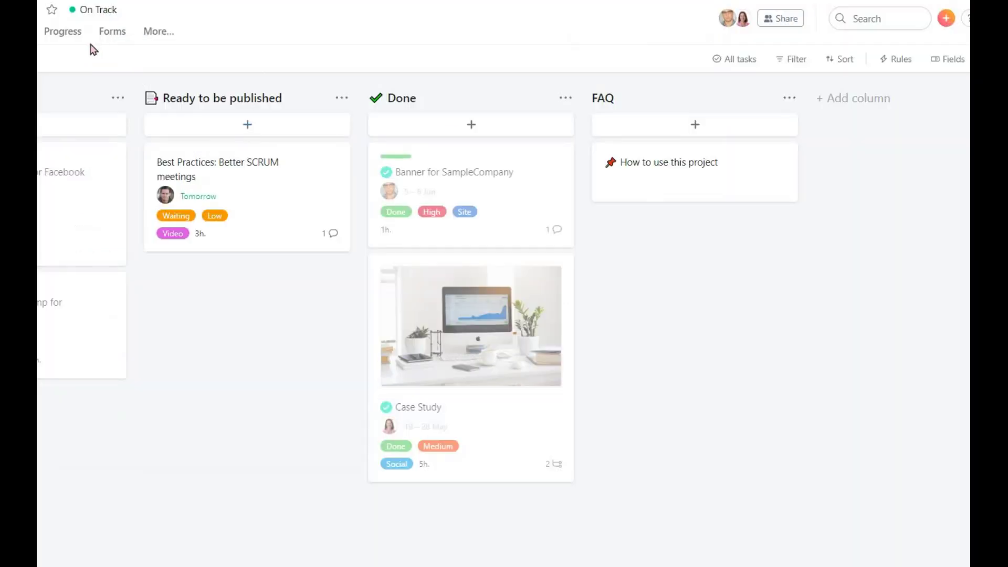
click(63, 34)
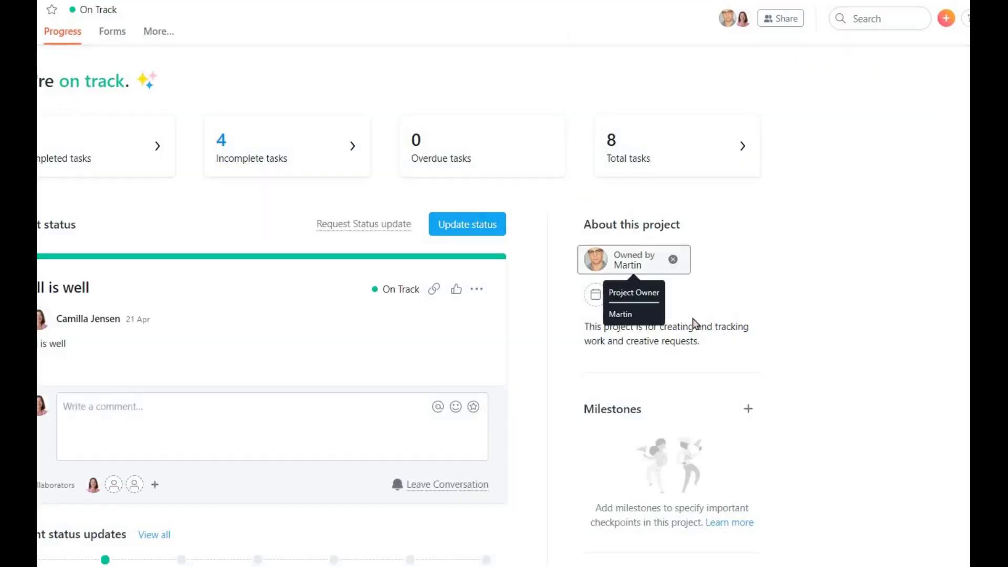
text(to @How)
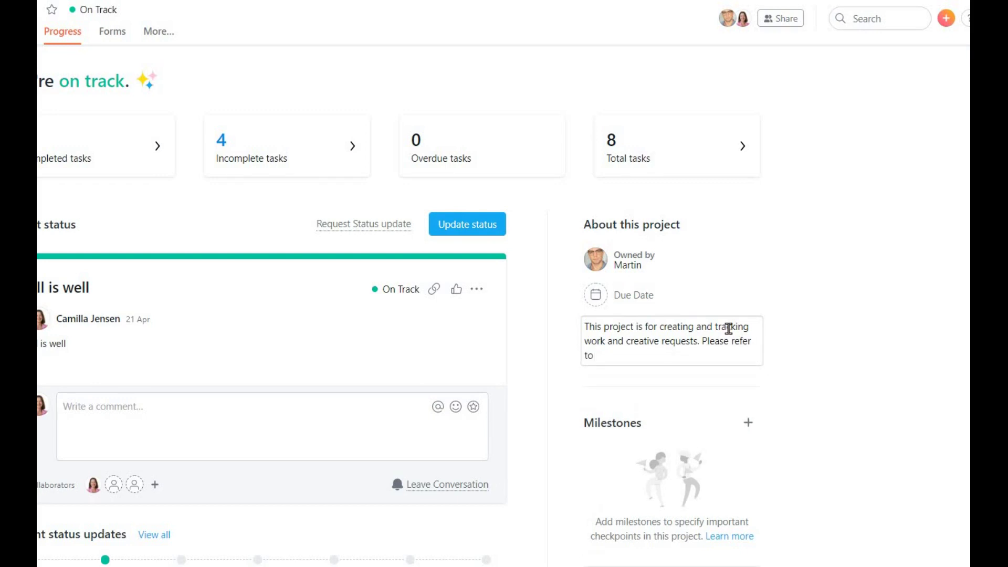
click(731, 379)
text(for more info!)
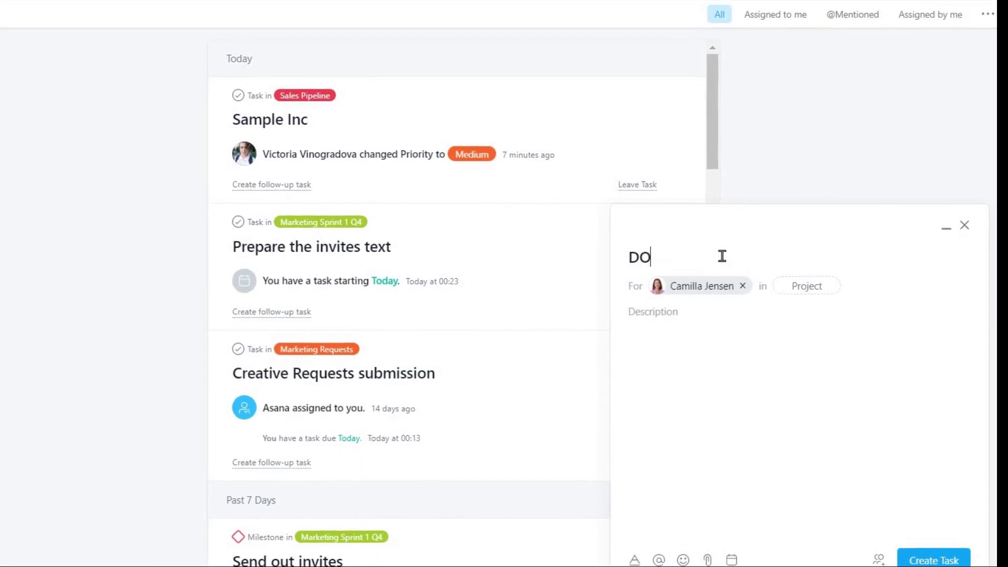
Name a new task 'DO THIS ASAP!' and reassign it to another teammate.
text(SAP!)
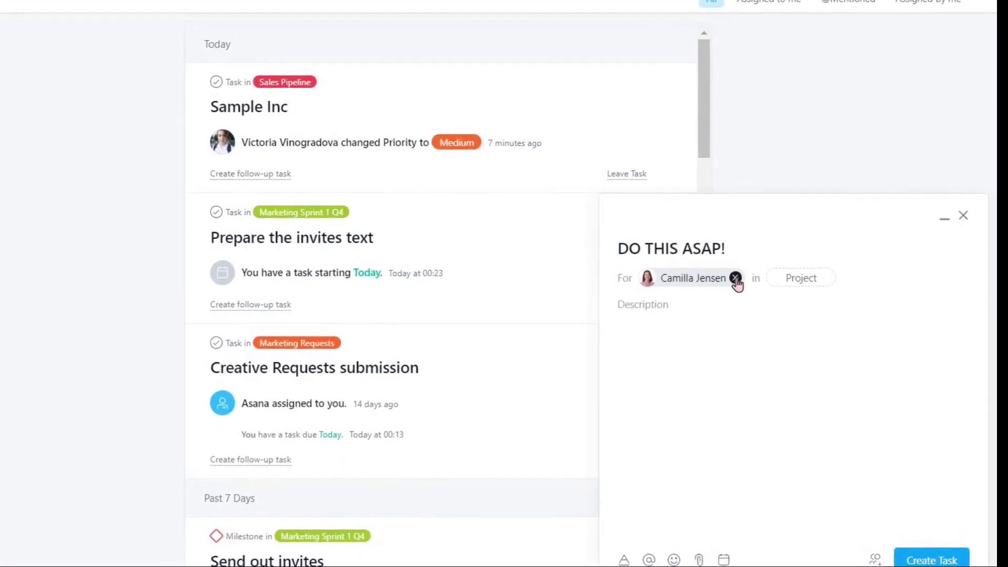
click(740, 284)
text(Vic)
click(682, 301)
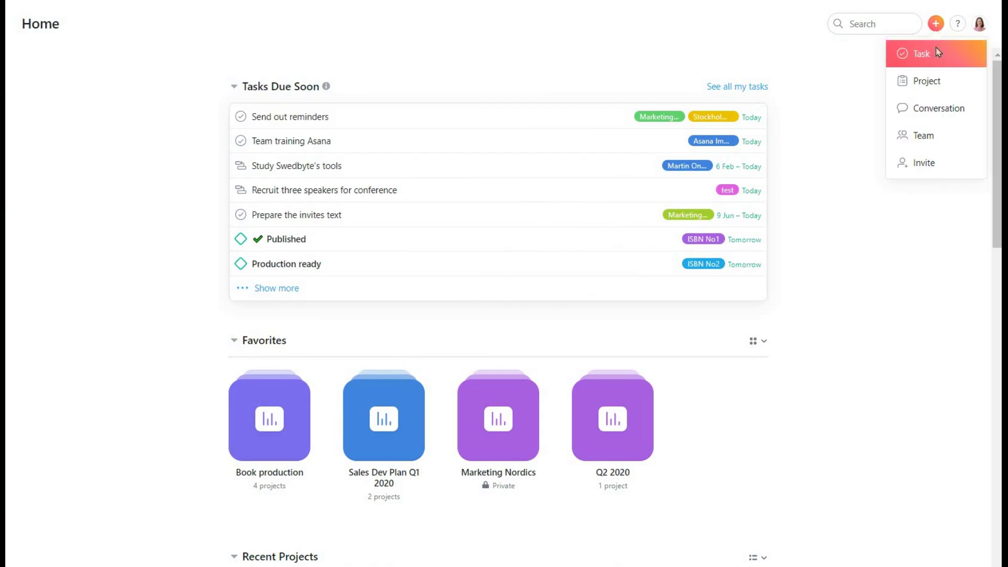
Create a 'Do…' task in Marketing Requests, assigned to a teammate, due tomorrow, June 11.
click(926, 52)
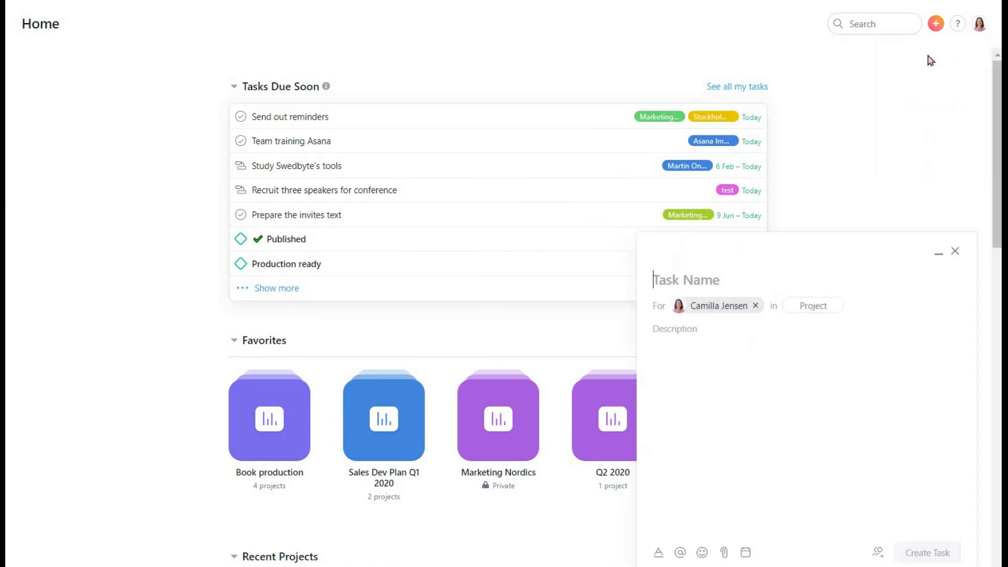
text(Do this ASAP)
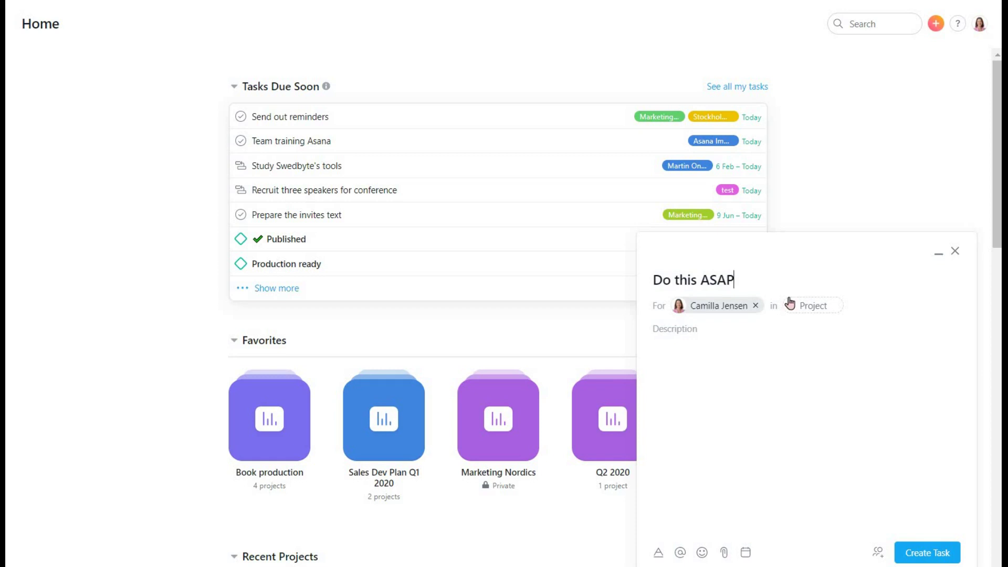
click(801, 305)
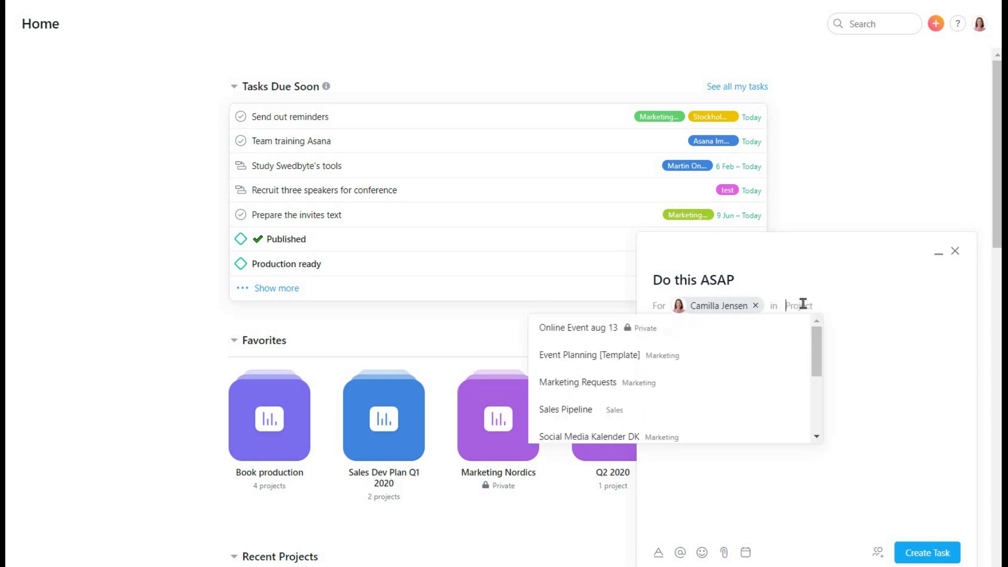
click(714, 387)
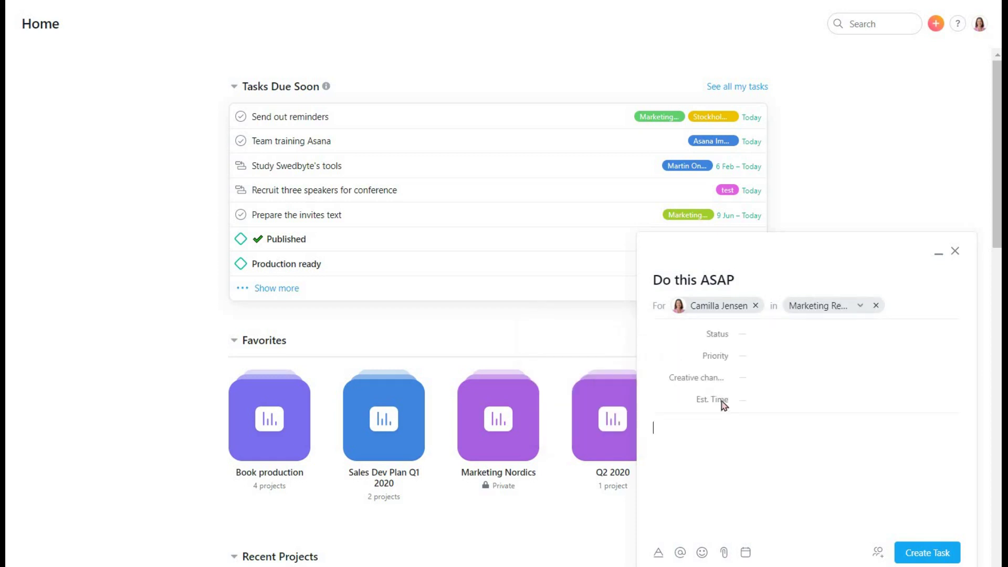
click(755, 305)
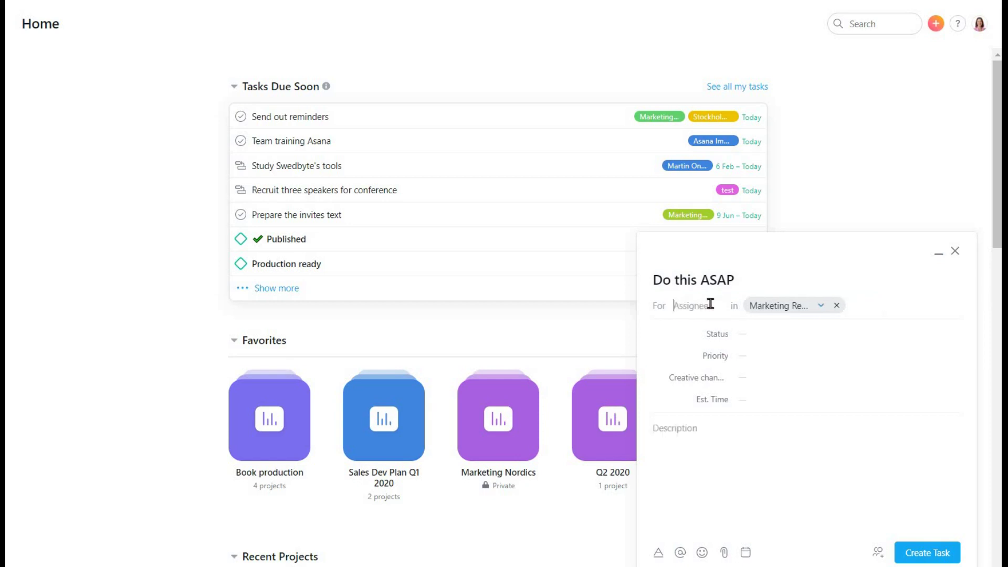
text(V)
click(722, 327)
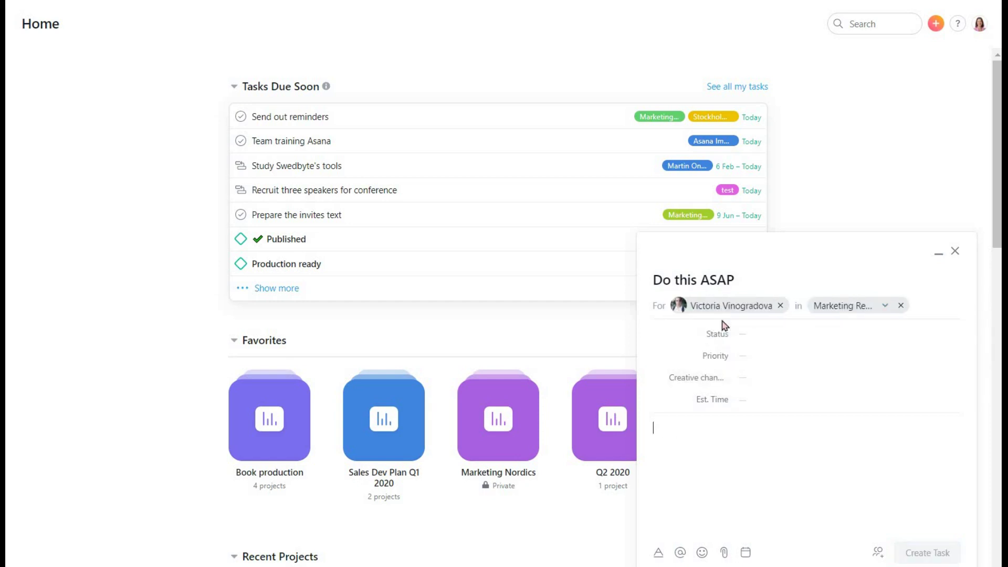
click(746, 554)
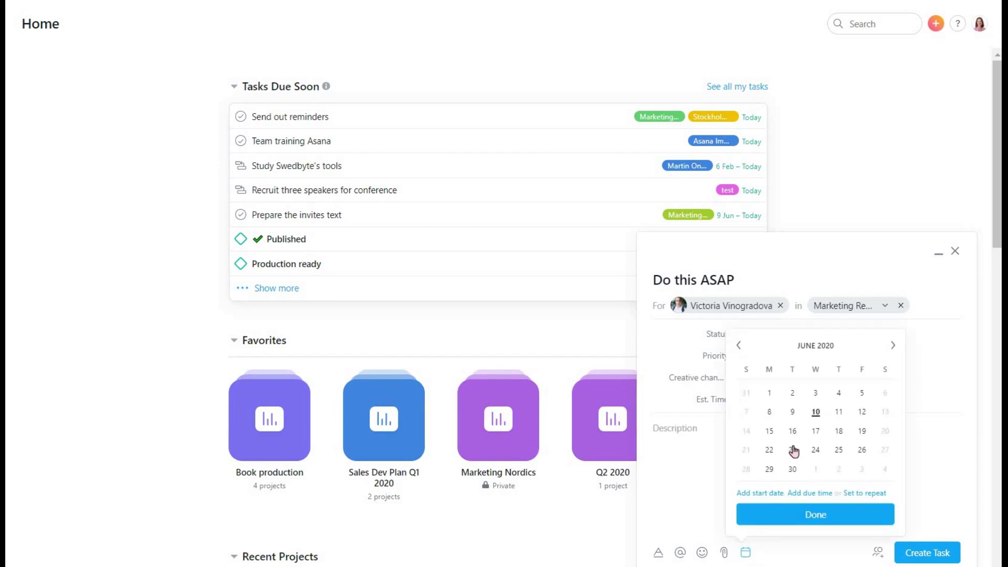
click(839, 411)
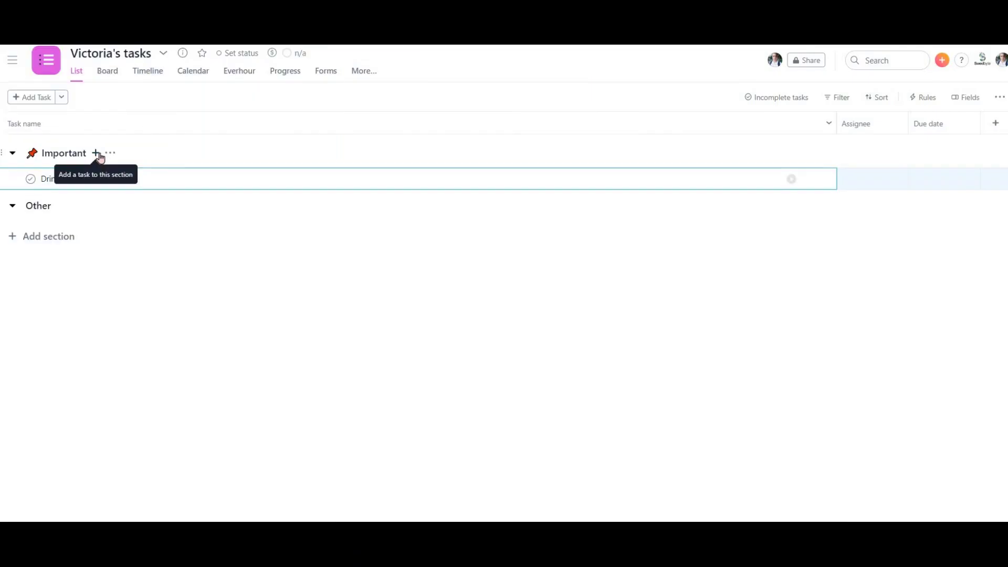
Add Check inbox and Implement a new CRM tasks under Important.
key(Return)
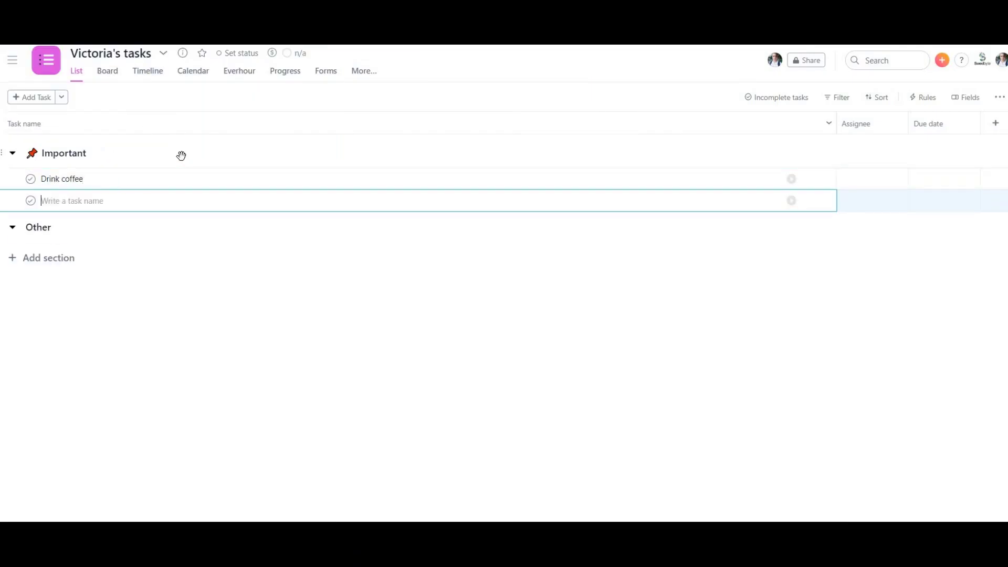
text(Check inbox)
key(Return)
text(Implement a new CRM)
Assign Implement a new CRM to a teammate and comment 'On the second thought, we have a project for that'.
click(852, 222)
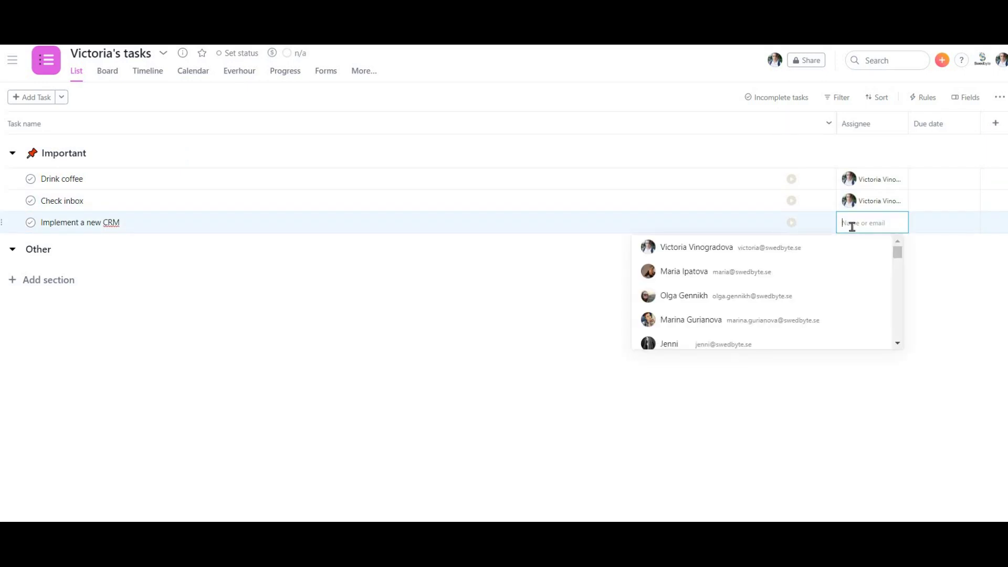
key(Return)
click(820, 224)
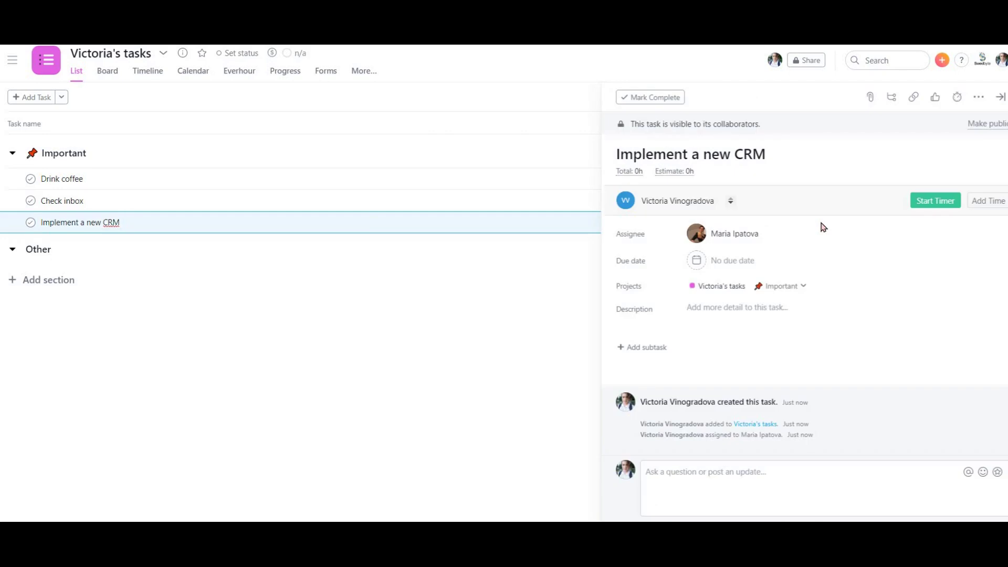
click(735, 477)
text(On the second thought, we have a)
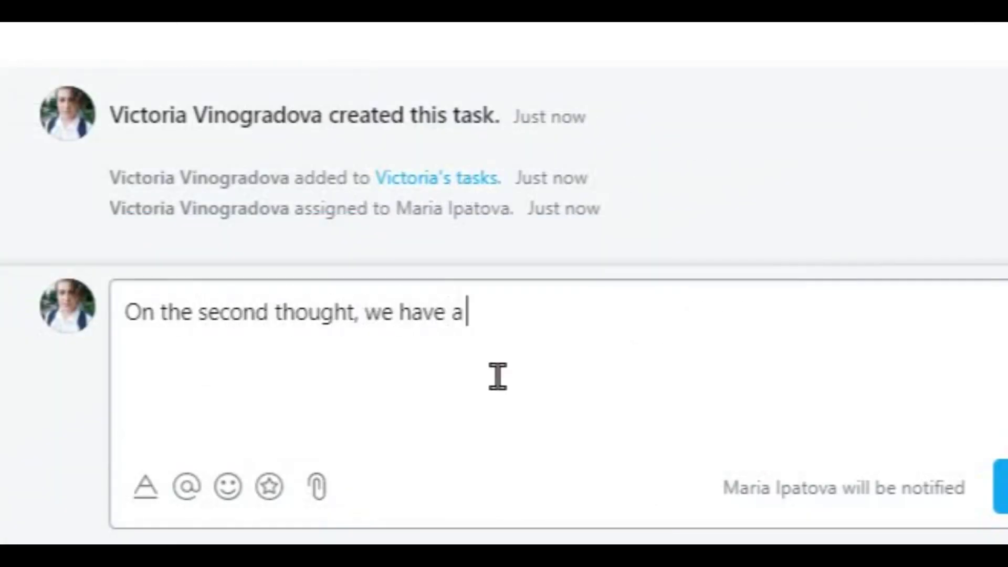
text( project for that)
Post the CRM task comment, then bring up Advanced Search from the Home search box.
key(ctrl+Return)
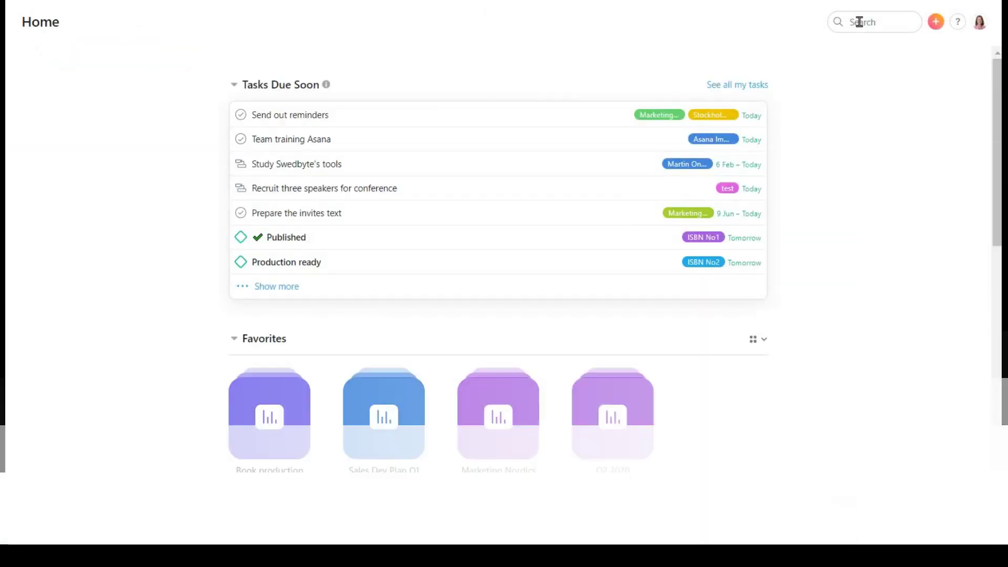
click(859, 22)
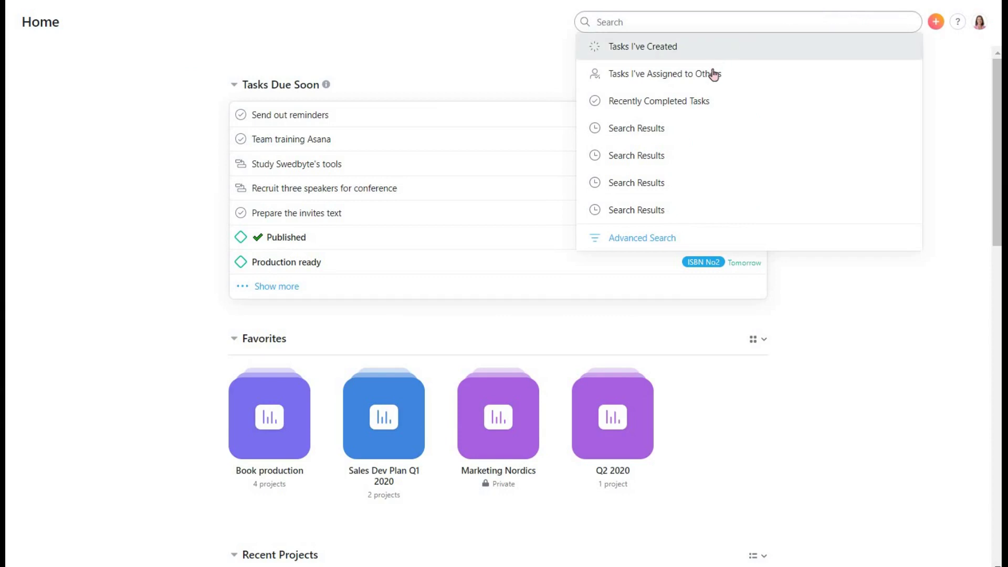
click(704, 242)
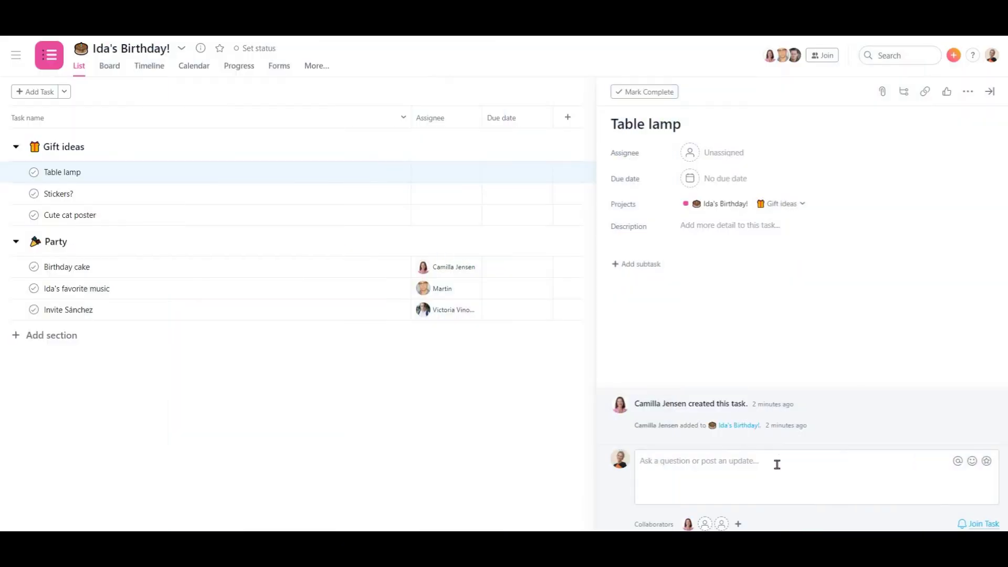
Post a comment on the Table lamp task and change the HR team's privacy to Hidden.
click(774, 458)
click(956, 491)
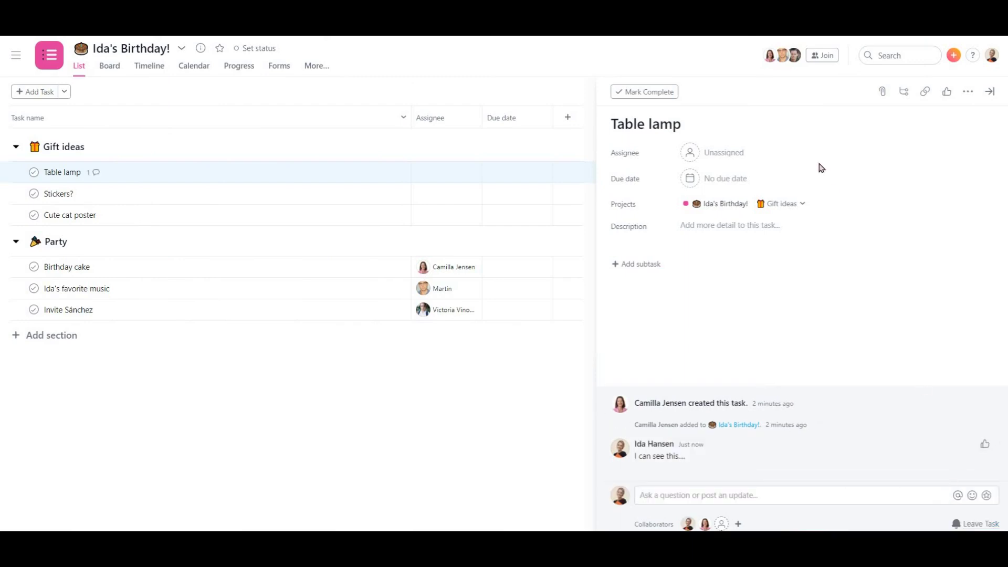
click(786, 58)
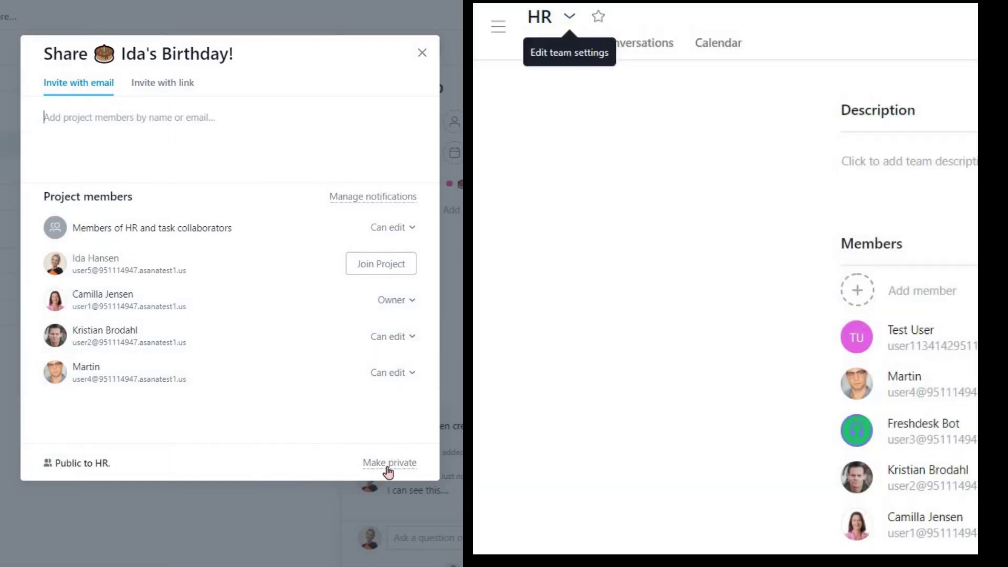
click(576, 20)
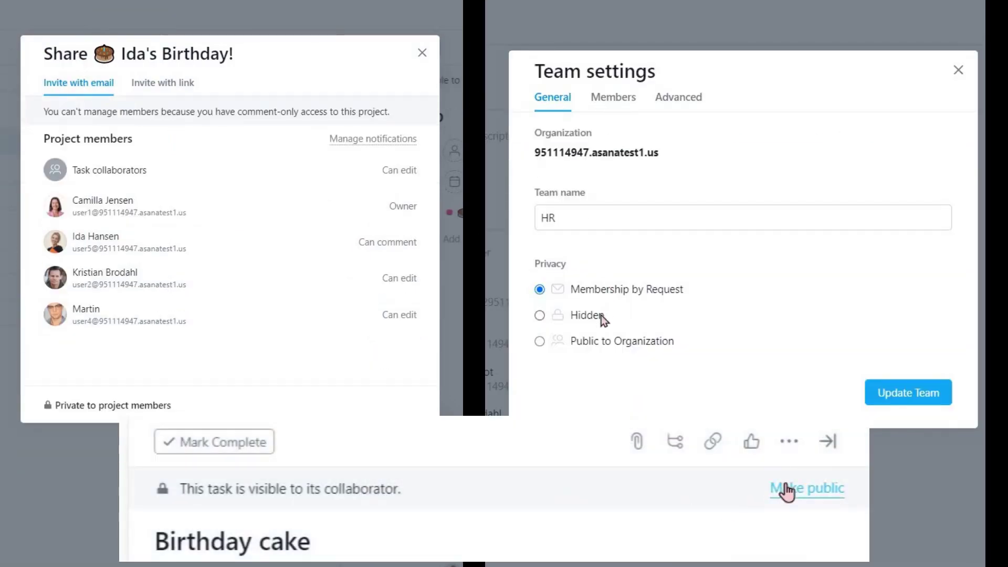
click(600, 314)
click(782, 489)
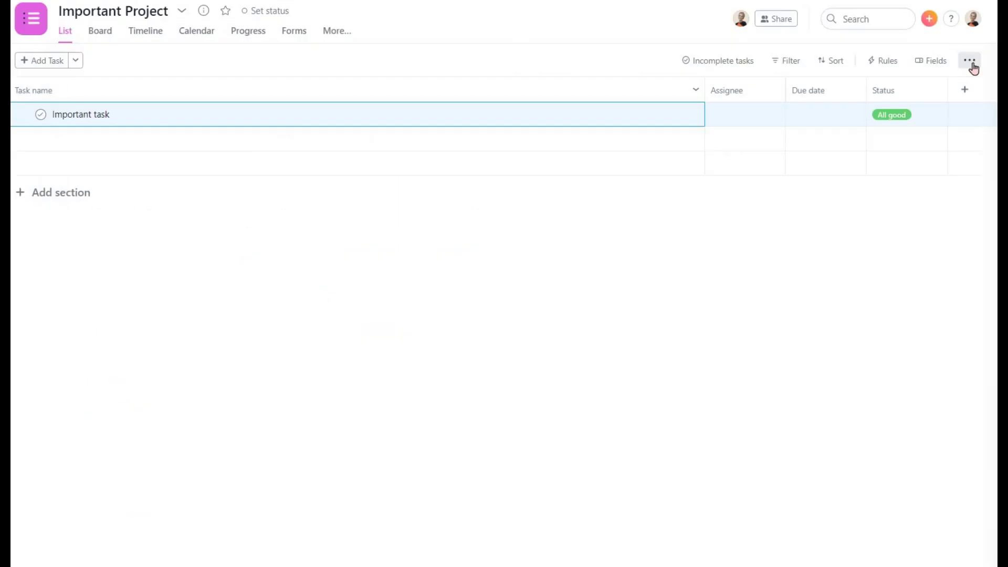
Open the Edit Field dialog for Important Project's Status field.
click(934, 66)
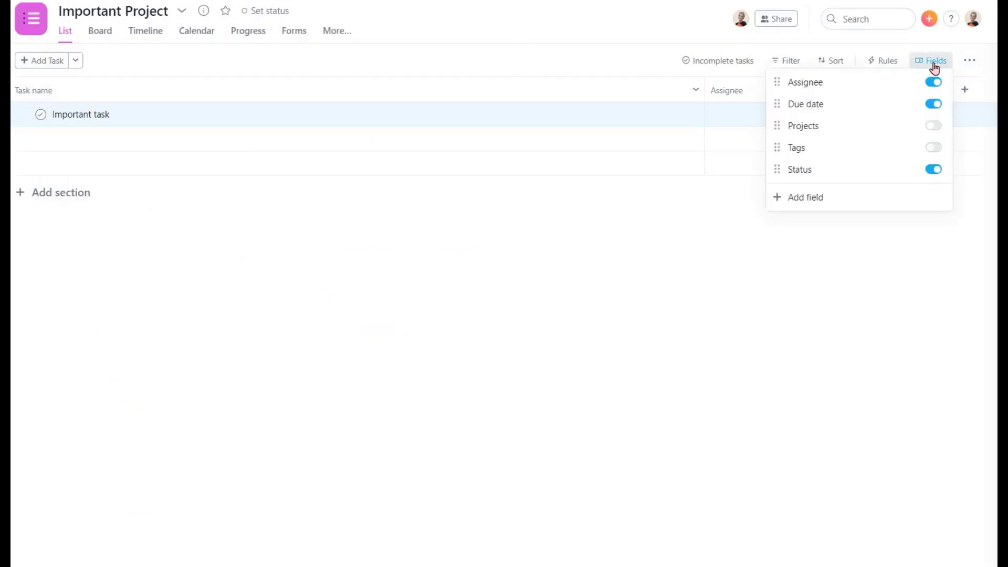
click(828, 170)
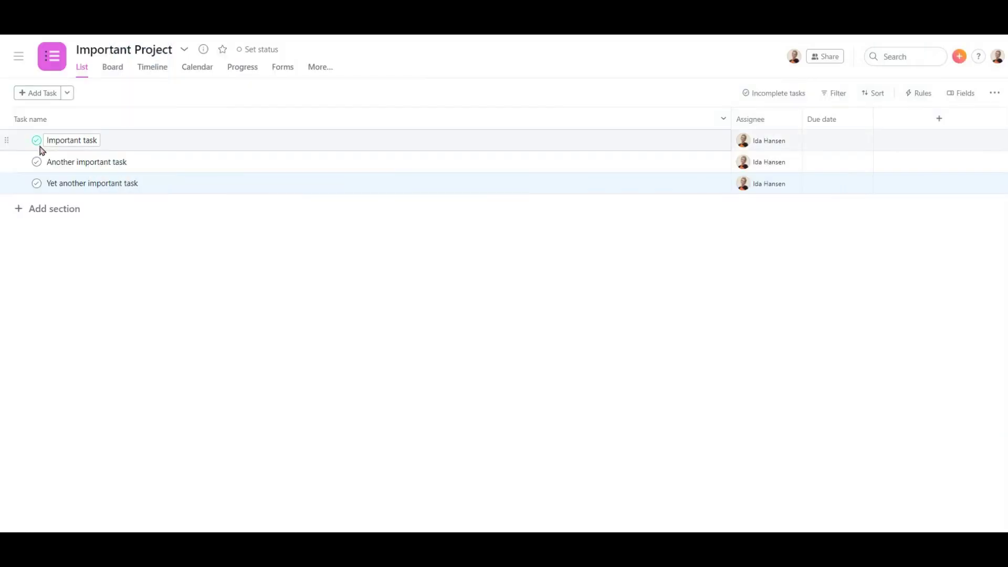
Complete all three important tasks, show All tasks, and save that layout as the project default.
click(37, 141)
click(37, 143)
click(37, 154)
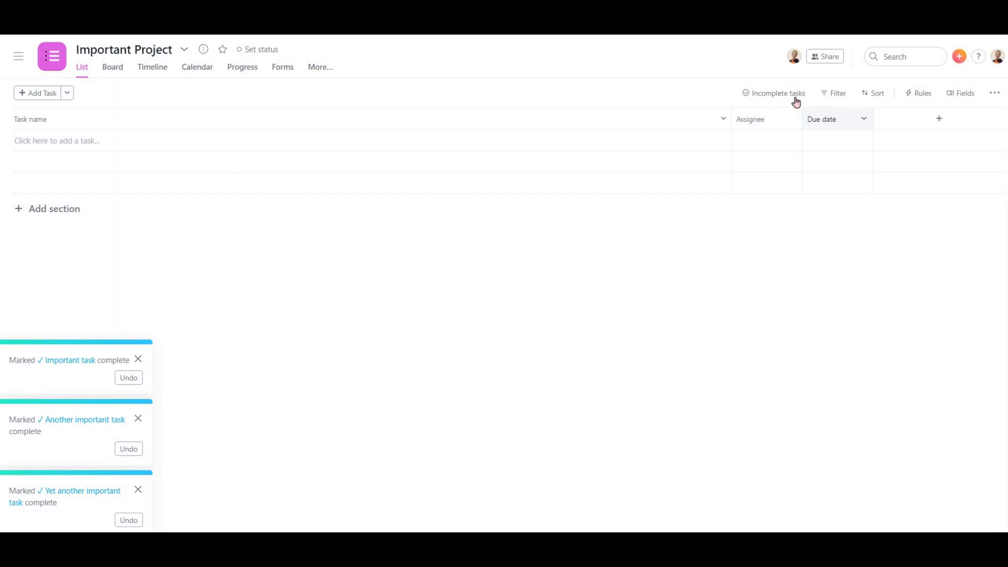
click(767, 150)
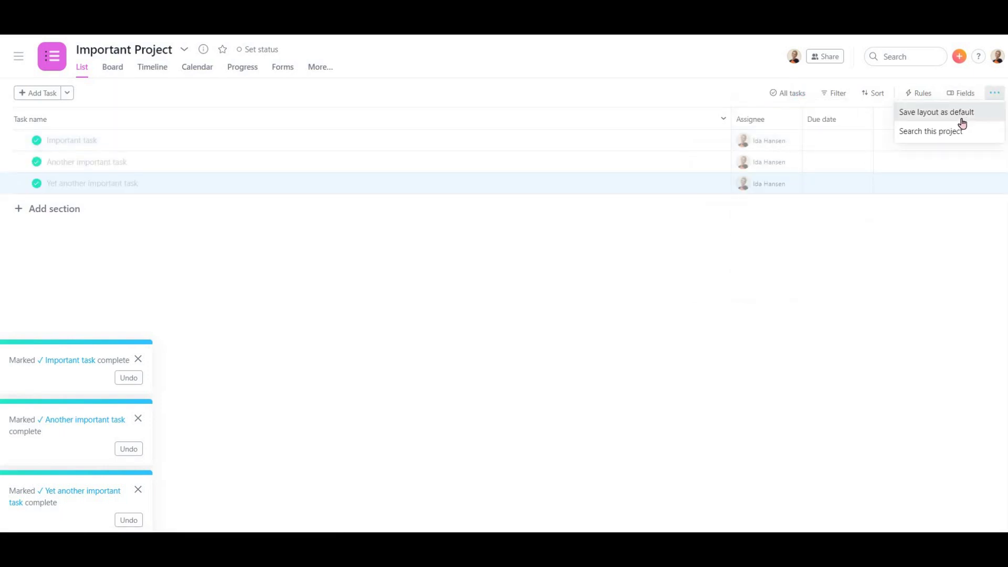
click(961, 112)
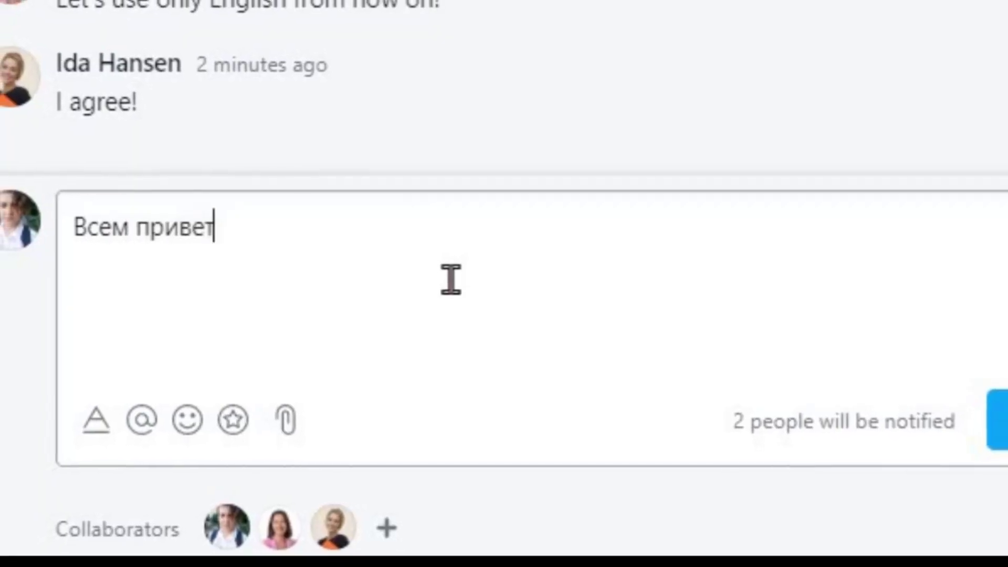
Post the comment 'Всем привет! Рада познакомиться с моими ин…' on the task, then send an appreciation sticker.
text( Рада познакомиться с мо)
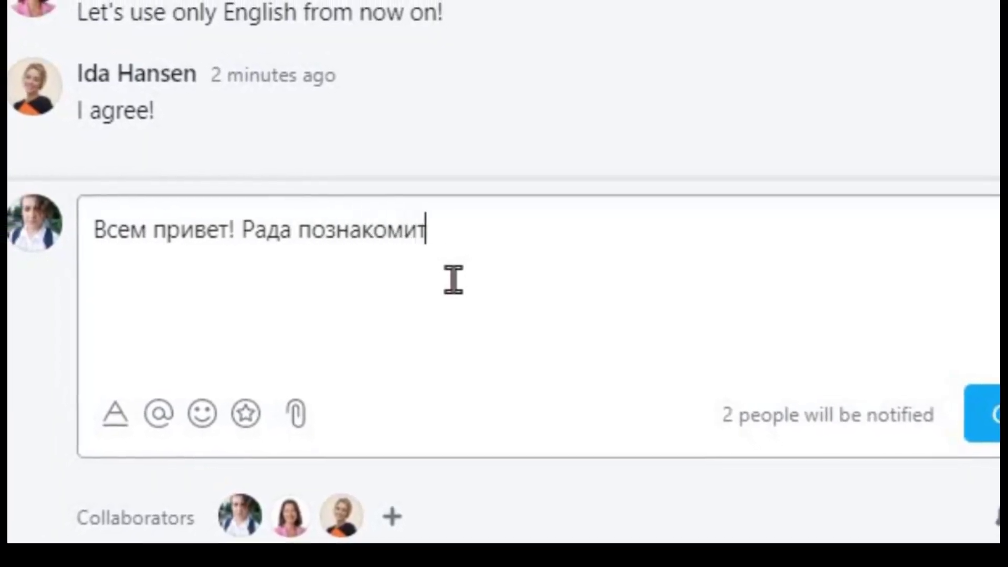
text(ими иностранными коллегами!)
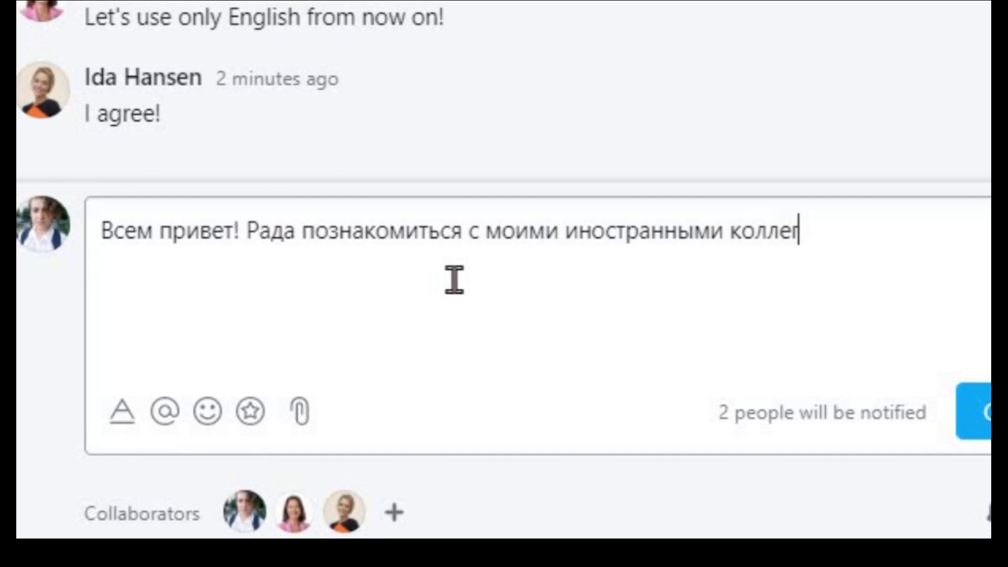
click(975, 412)
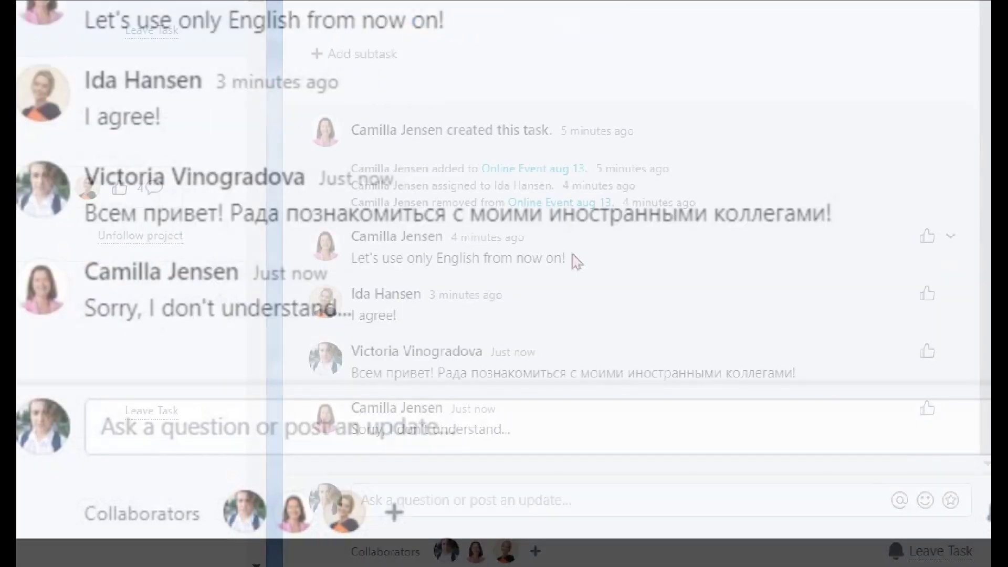
click(539, 505)
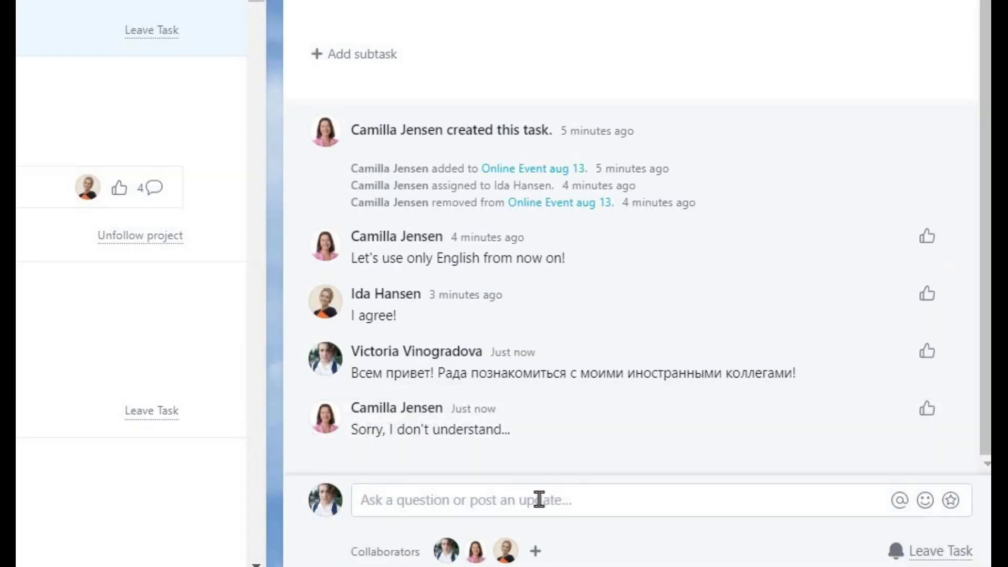
click(450, 491)
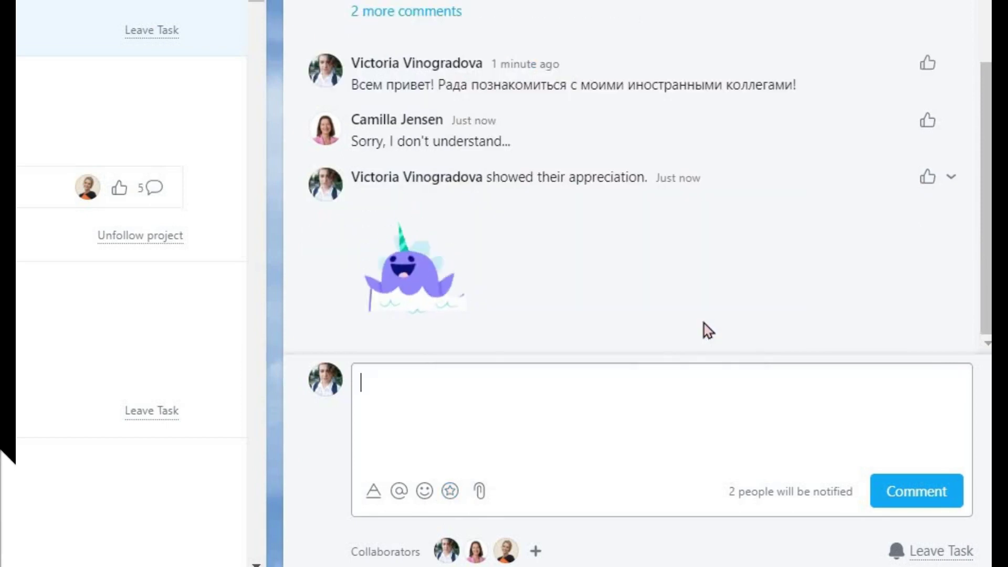